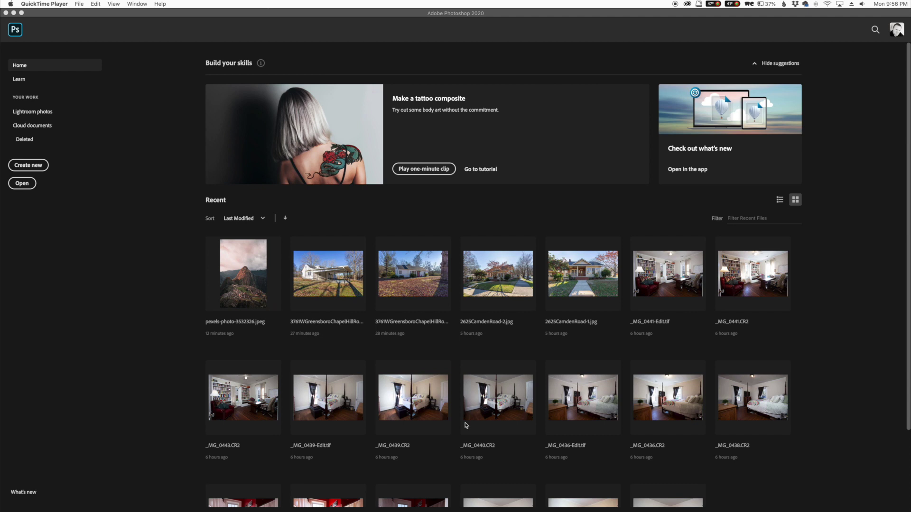
- In Photoshop, start File > Import > Video Frames to Layers, browsing the Downloads folder
{"action": "left_click", "coordinate": [106, 140]}
{"action": "left_click", "coordinate": [62, 4]}
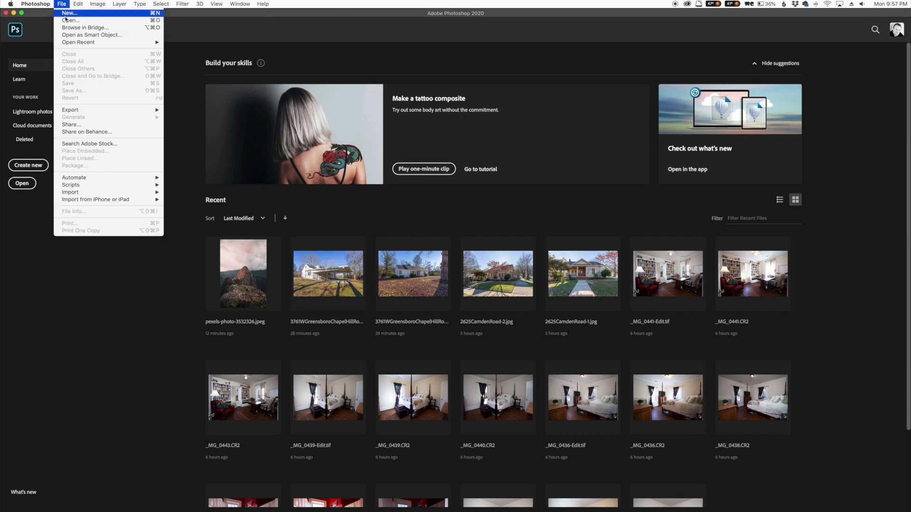
{"action": "mouse_move", "coordinate": [96, 193]}
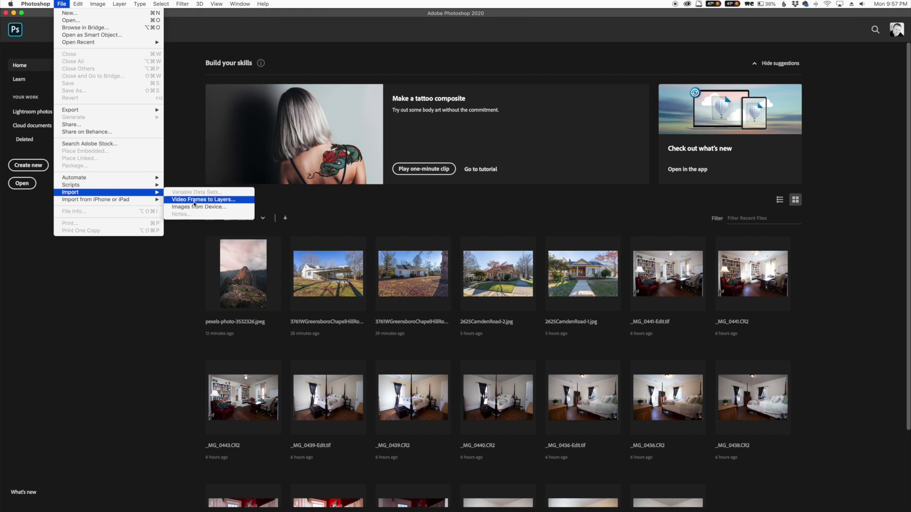
{"action": "left_click", "coordinate": [211, 202]}
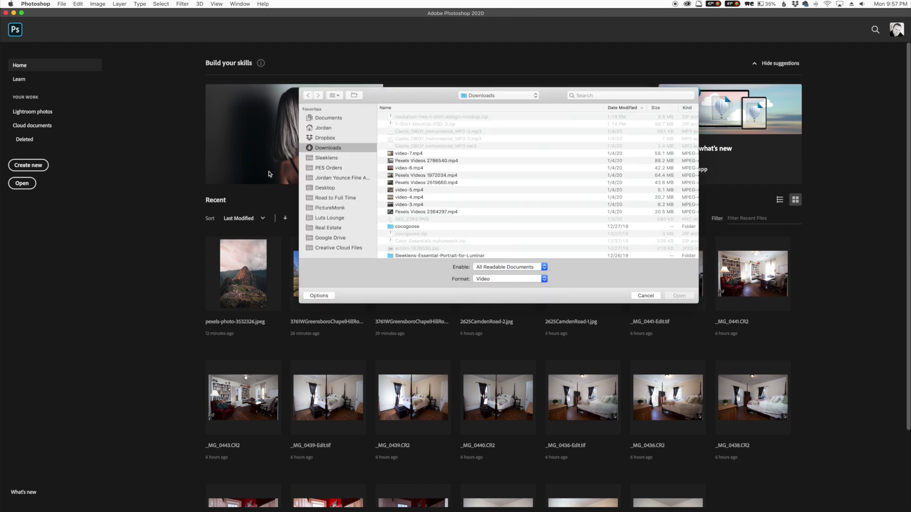
- Select and preview Pexels Videos 1972034.mp4, then open it for frame import
{"action": "left_click", "coordinate": [407, 177]}
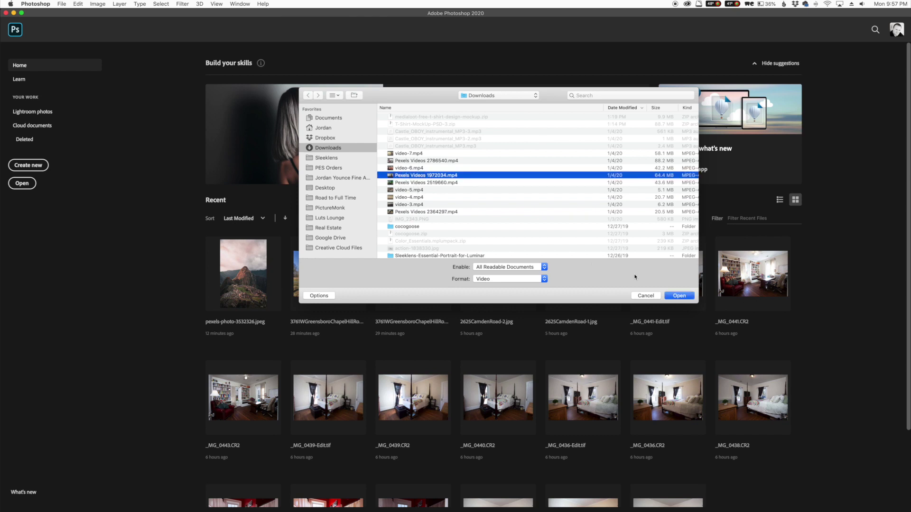
{"action": "key", "text": "space"}
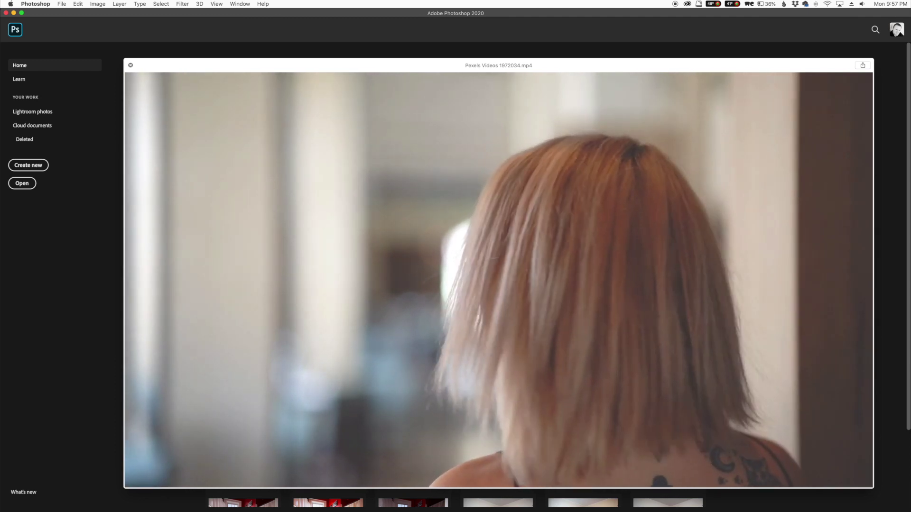
{"action": "key", "text": "space"}
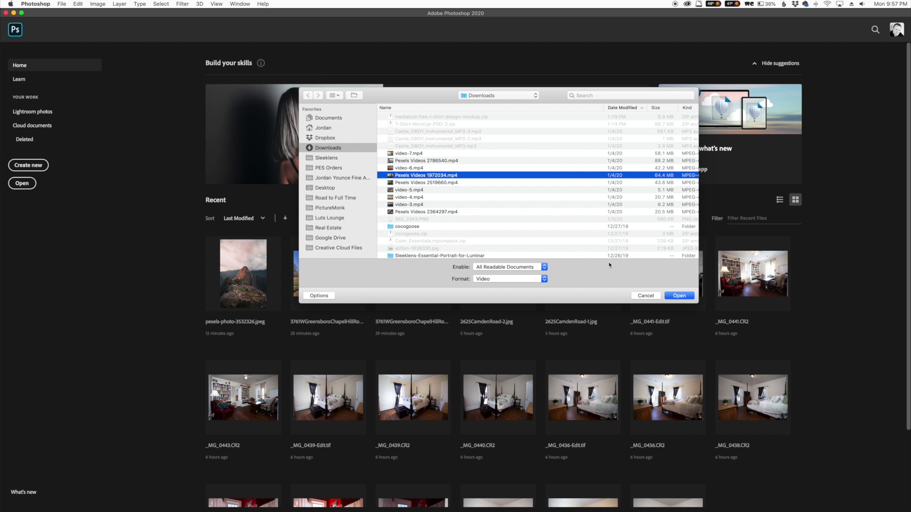
{"action": "left_click", "coordinate": [679, 296]}
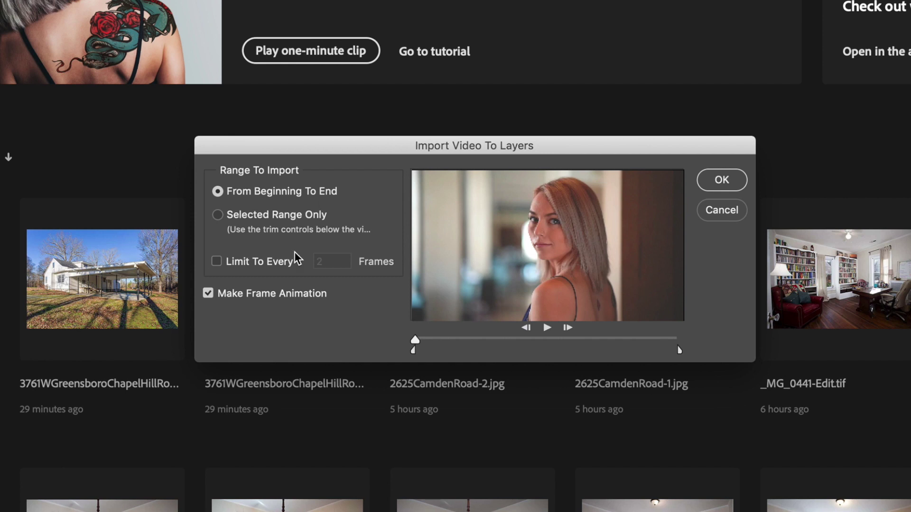
{"action": "left_click", "coordinate": [246, 215]}
- Trim the import to a short range from the clip's start and import those frames as layers
{"action": "left_click_drag", "start_coordinate": [679, 351], "coordinate": [424, 345]}
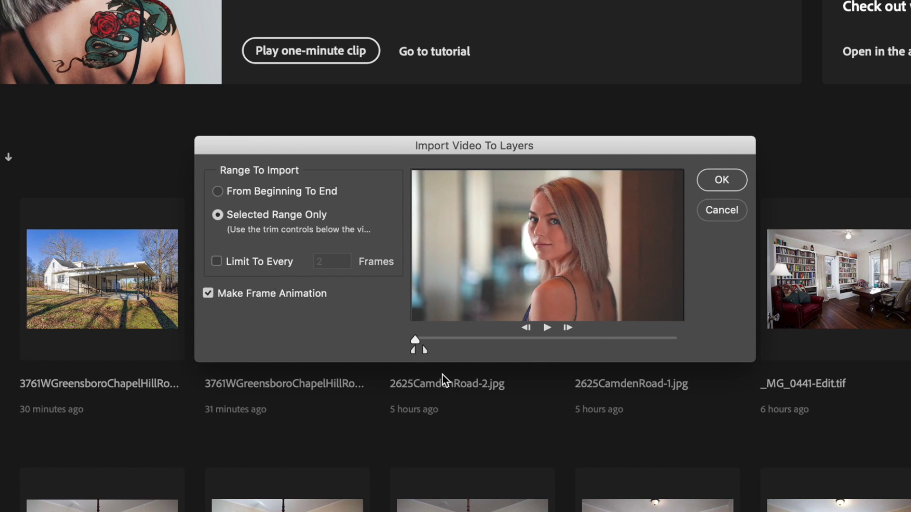
{"action": "left_click", "coordinate": [719, 181]}
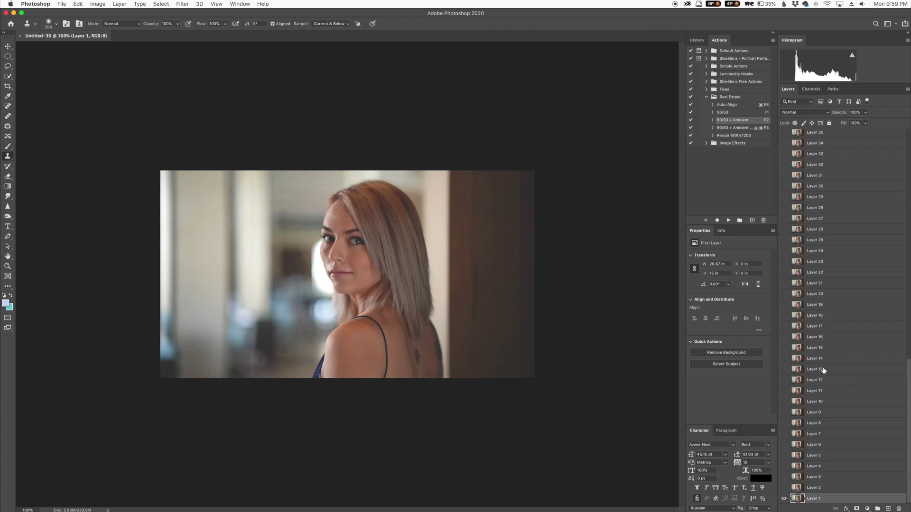
- Hide Layer 1, show Layer 31, and preview Layers 79, 78 and 77 before hiding them again
{"action": "scroll", "coordinate": [824, 371], "scroll_direction": "up", "scroll_amount": 10}
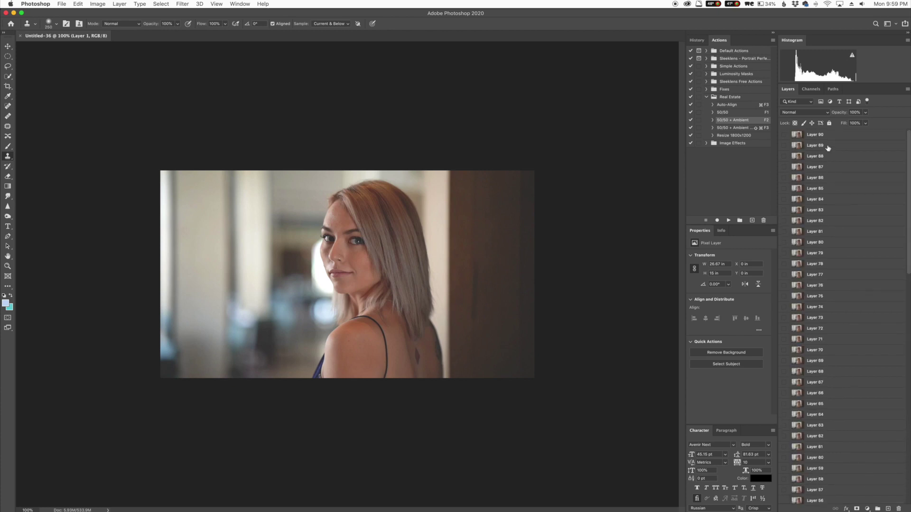
{"action": "scroll", "coordinate": [830, 205], "scroll_direction": "down", "scroll_amount": 15}
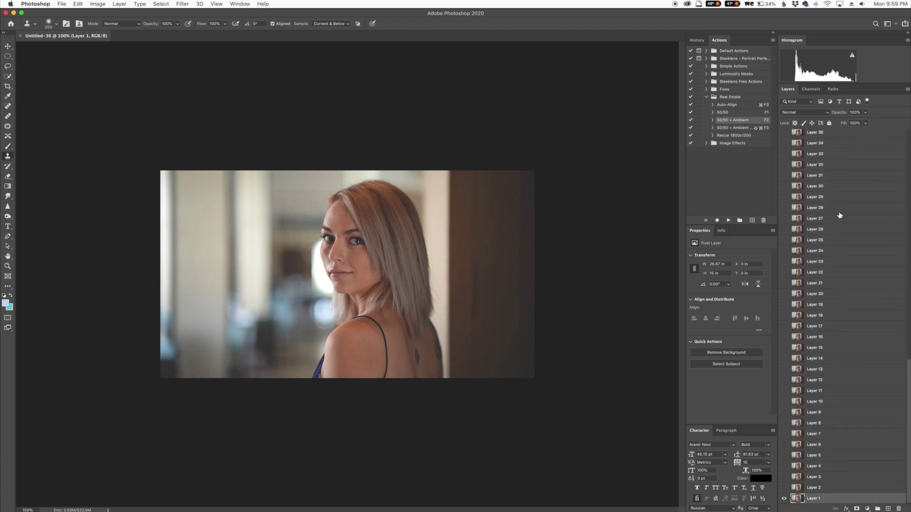
{"action": "scroll", "coordinate": [839, 215], "scroll_direction": "up", "scroll_amount": 15}
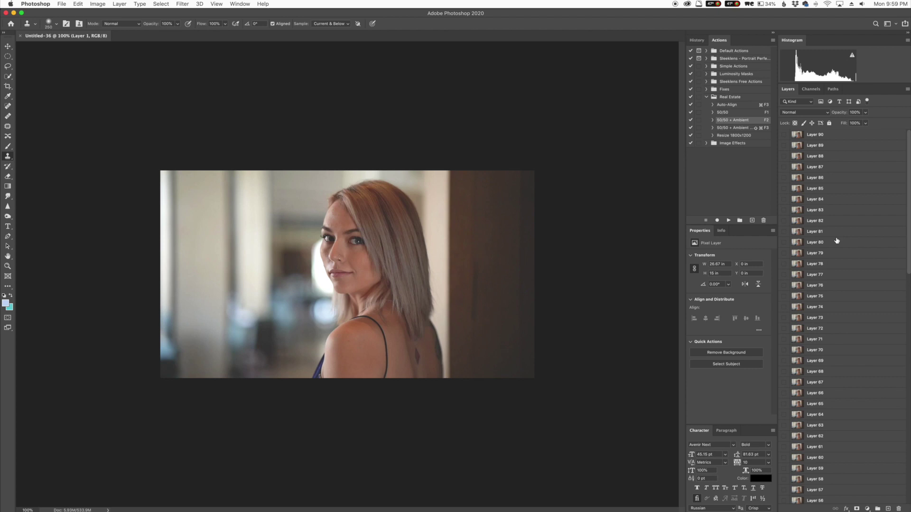
{"action": "scroll", "coordinate": [818, 243], "scroll_direction": "down", "scroll_amount": 15}
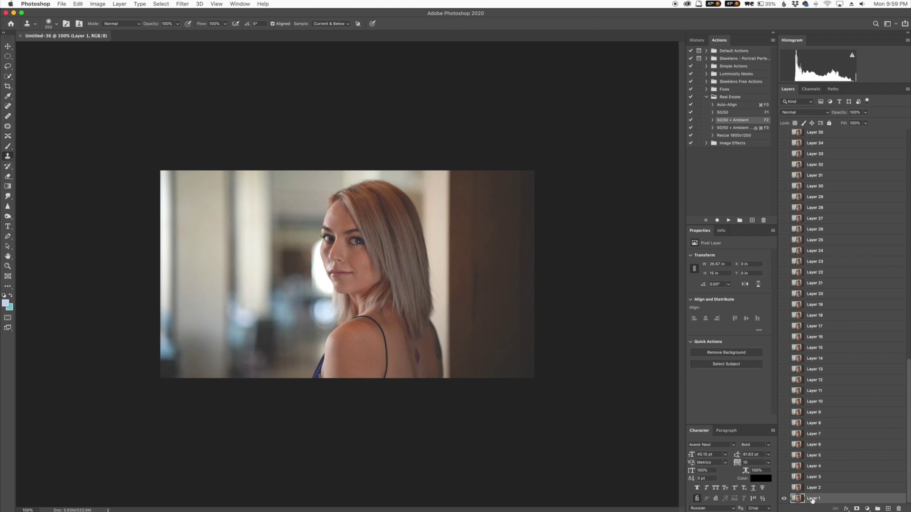
{"action": "left_click", "coordinate": [784, 499]}
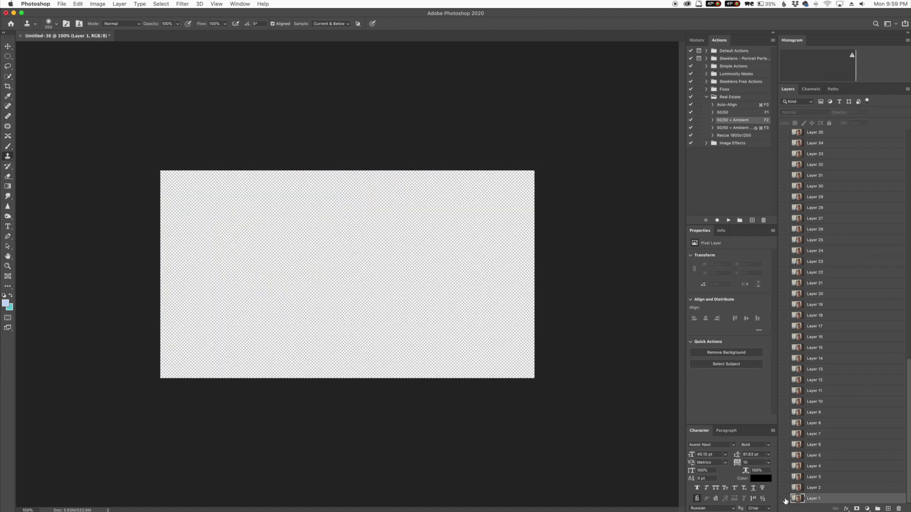
{"action": "left_click", "coordinate": [783, 176]}
{"action": "scroll", "coordinate": [788, 210], "scroll_direction": "up", "scroll_amount": 15}
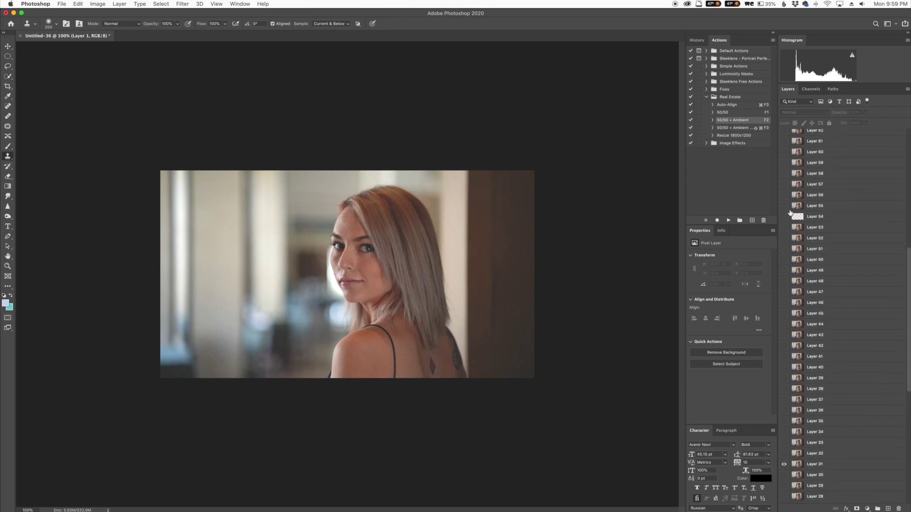
{"action": "left_click", "coordinate": [784, 201]}
{"action": "left_click", "coordinate": [784, 212]}
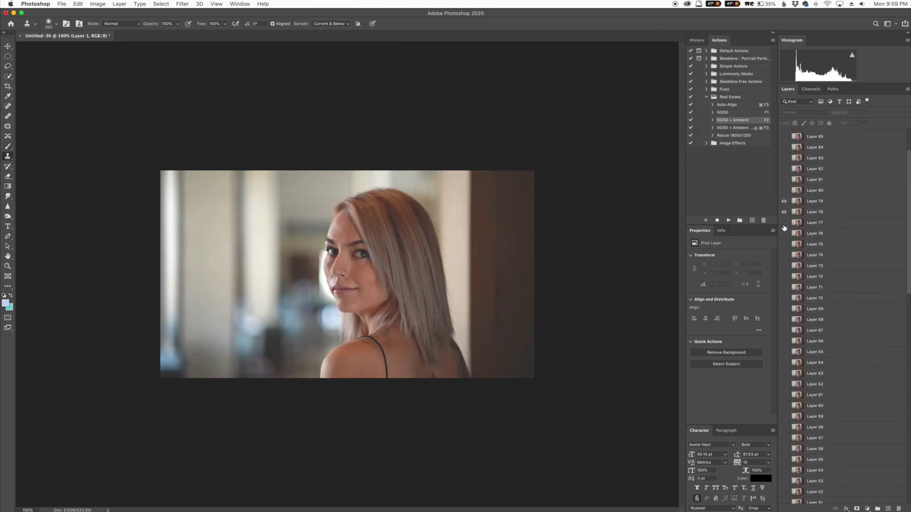
{"action": "left_click", "coordinate": [784, 223]}
{"action": "left_click", "coordinate": [784, 201]}
{"action": "left_click", "coordinate": [783, 212]}
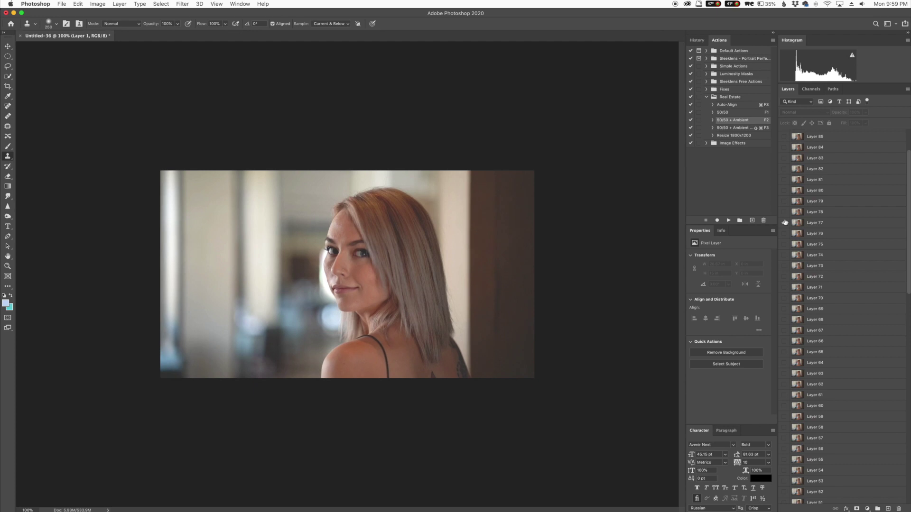
{"action": "left_click", "coordinate": [784, 223]}
- Compare Layers 75 and 74, hide Layer 31, and show Layer 11's sharp frame
{"action": "left_click", "coordinate": [784, 244]}
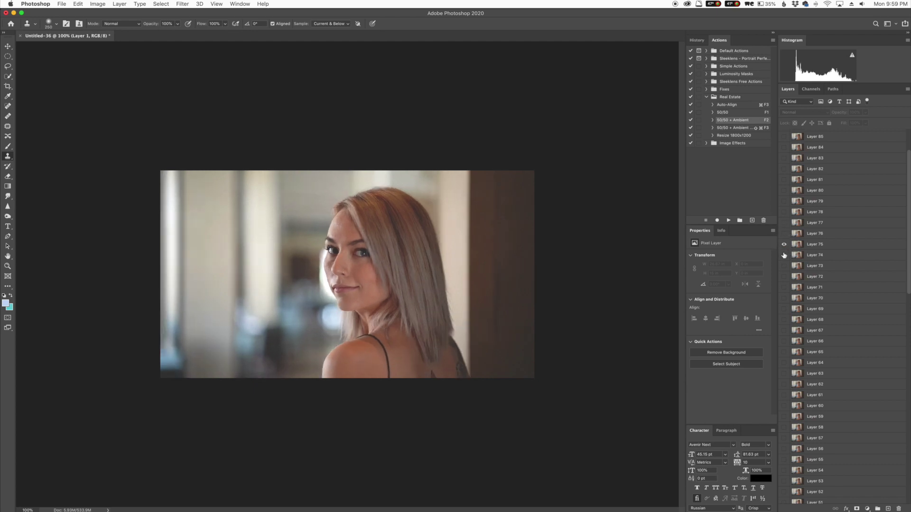
{"action": "left_click", "coordinate": [783, 254]}
{"action": "scroll", "coordinate": [789, 252], "scroll_direction": "up", "scroll_amount": 3}
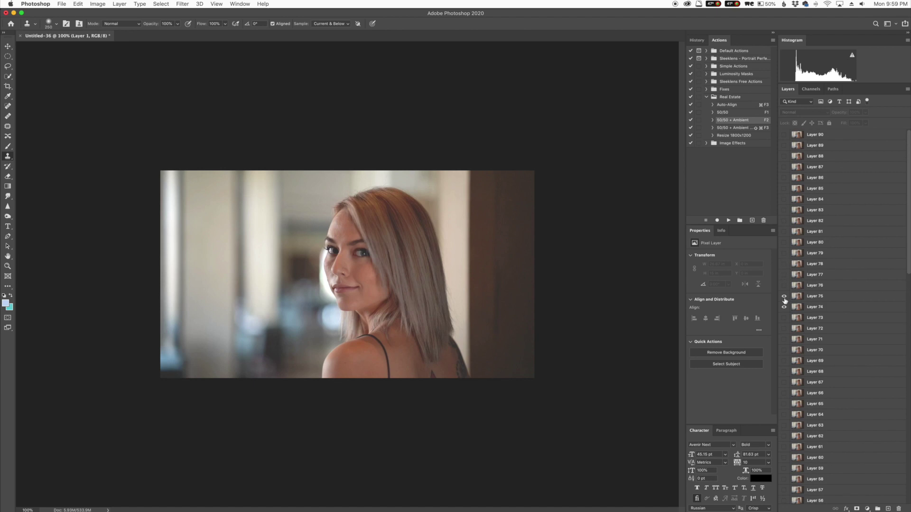
{"action": "left_click_drag", "start_coordinate": [783, 296], "coordinate": [783, 307]}
{"action": "scroll", "coordinate": [786, 380], "scroll_direction": "down", "scroll_amount": 10}
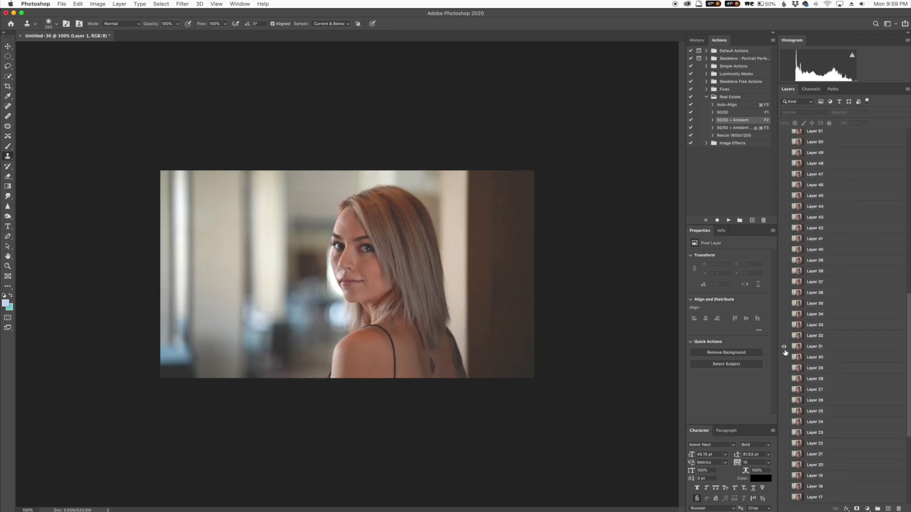
{"action": "left_click", "coordinate": [784, 346]}
{"action": "scroll", "coordinate": [787, 418], "scroll_direction": "down", "scroll_amount": 5}
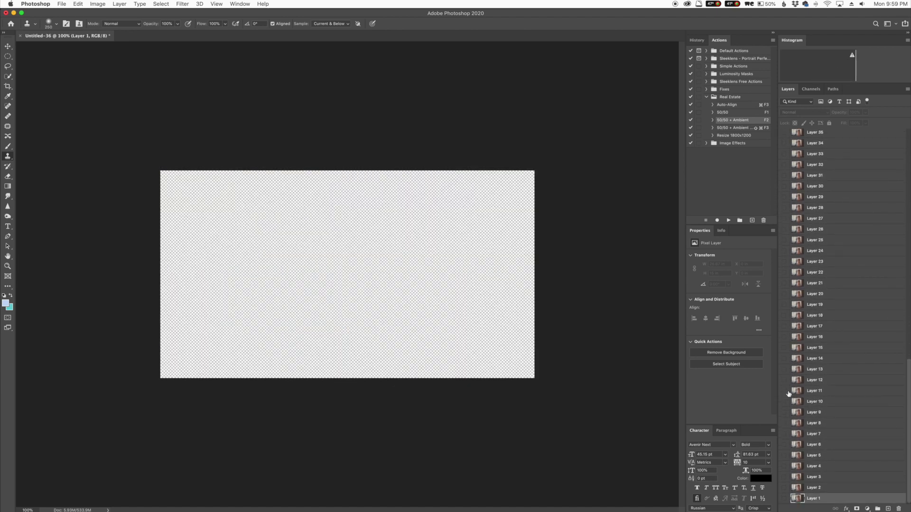
{"action": "left_click", "coordinate": [784, 391]}
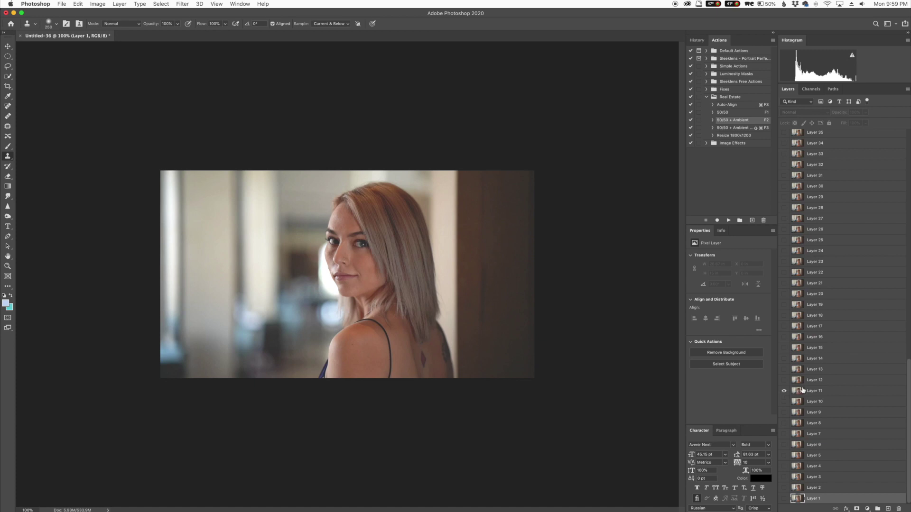
- Select Layers 12 through 90 and delete them
{"action": "left_click", "coordinate": [821, 379]}
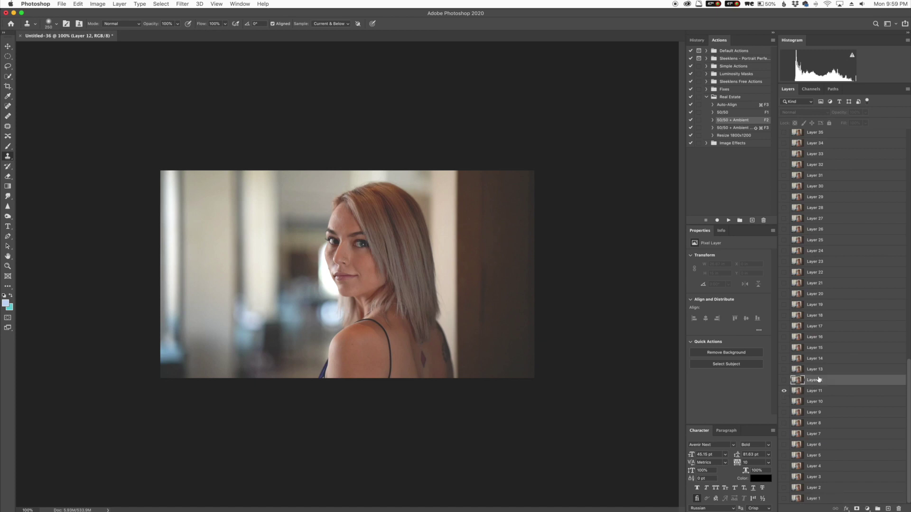
{"action": "scroll", "coordinate": [832, 327], "scroll_direction": "up", "scroll_amount": 20}
{"action": "key", "text": "super+alt+a"}
{"action": "left_click_drag", "start_coordinate": [851, 160], "coordinate": [898, 508]}
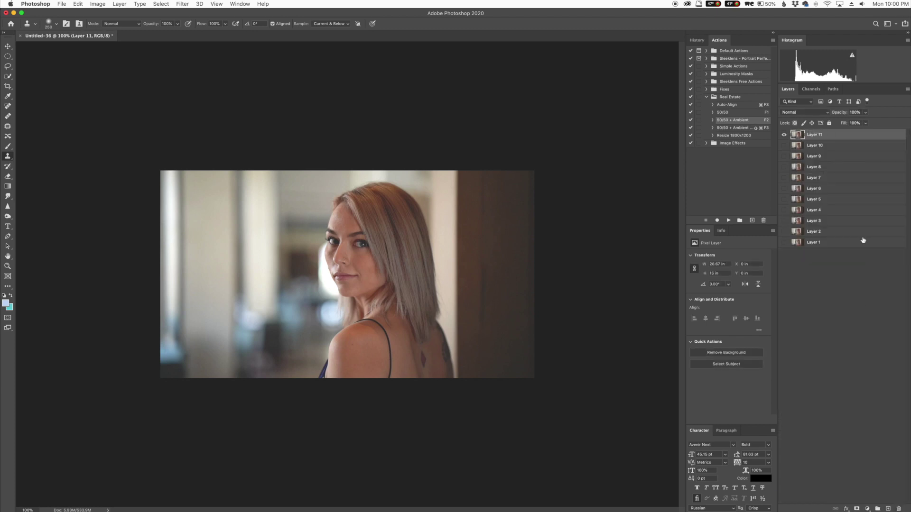
- Select Layers 10 down to 1 and delete them
{"action": "left_click", "coordinate": [821, 146]}
{"action": "left_click", "coordinate": [831, 244], "text": "shift"}
{"action": "left_click_drag", "start_coordinate": [827, 205], "coordinate": [899, 509]}
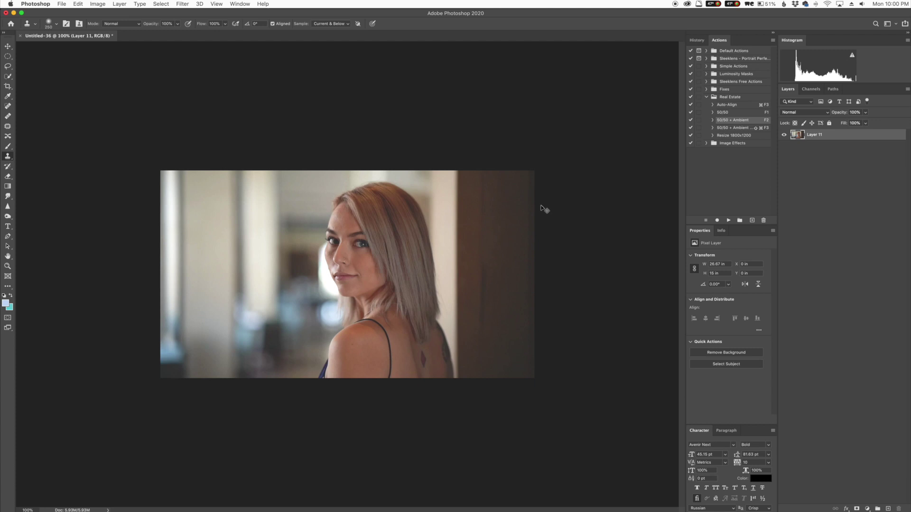
- Fit Layer 11's frame to the window with Cmd+0
{"action": "key", "text": "super+0"}
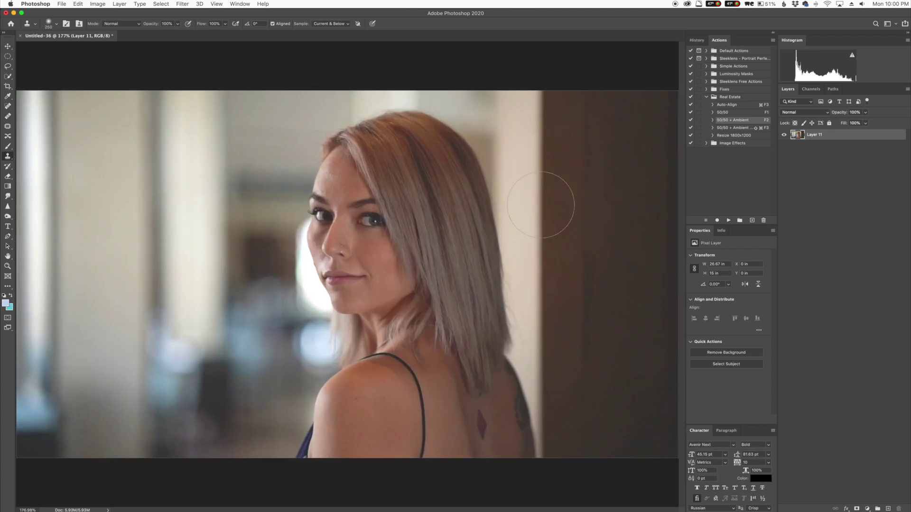